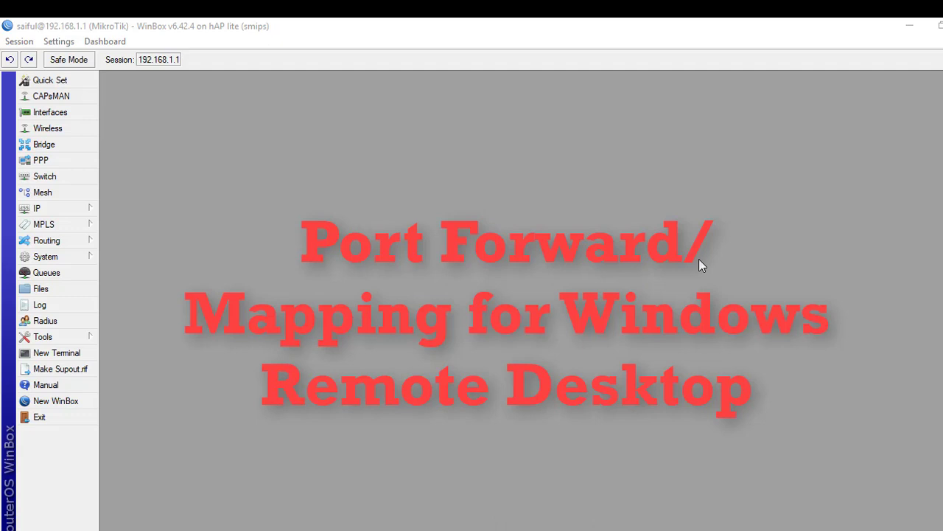
Switch to Foxit Reader to examine the network diagram in Fig 17.1.pdf, and return to WinBox
{"action": "left_click", "coordinate": [700, 259]}
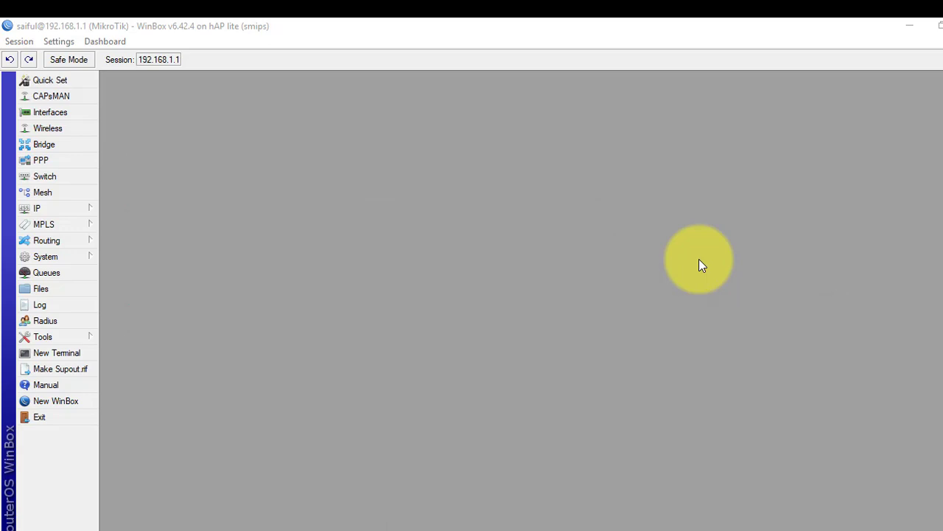
{"action": "key", "text": "alt+Tab"}
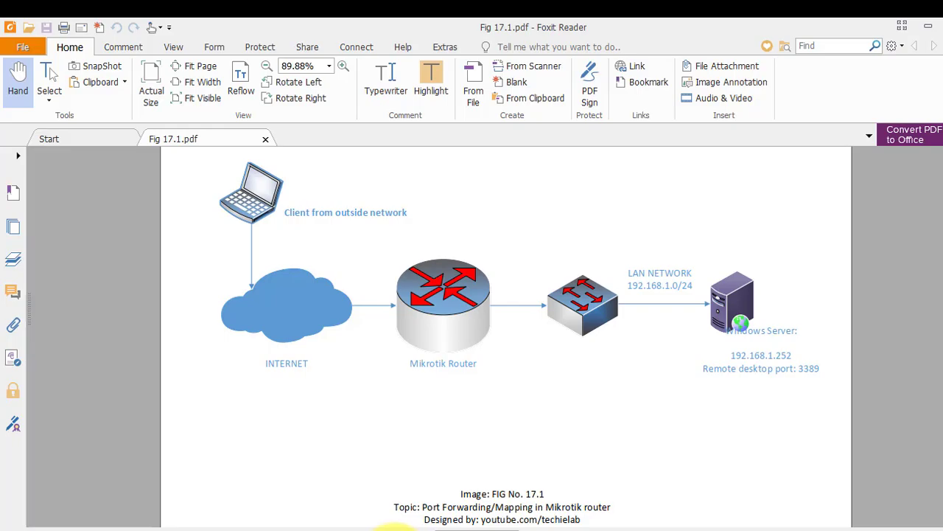
{"action": "left_click", "coordinate": [413, 497]}
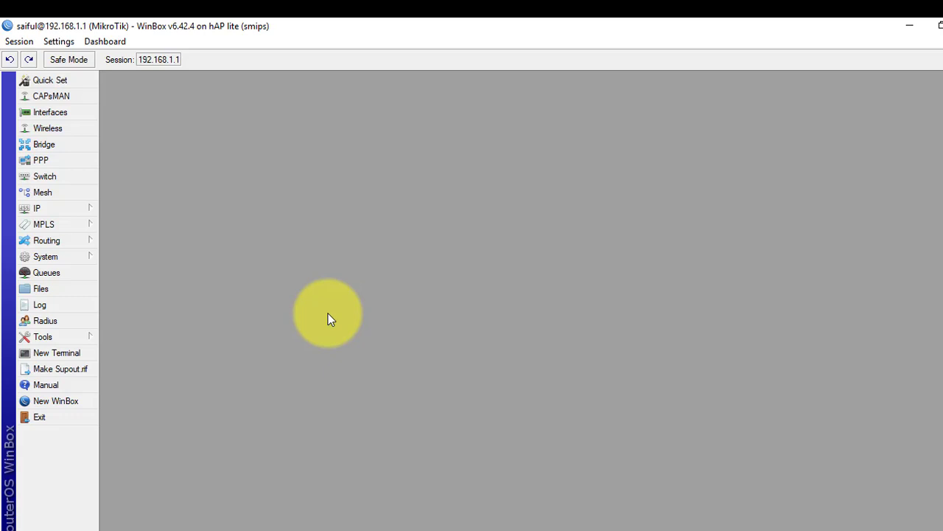
Start a new NAT rule in the IP firewall and set its chain to dstnat
{"action": "left_click", "coordinate": [62, 210]}
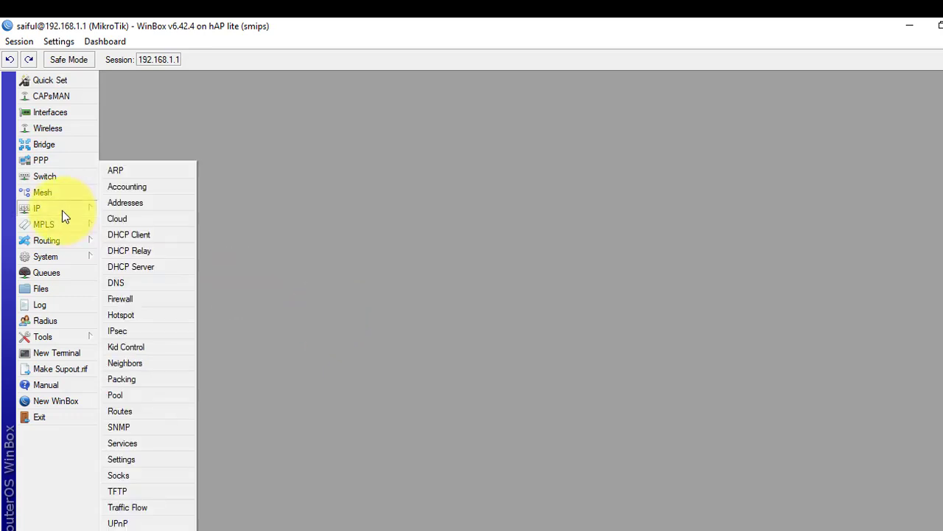
{"action": "left_click", "coordinate": [130, 296]}
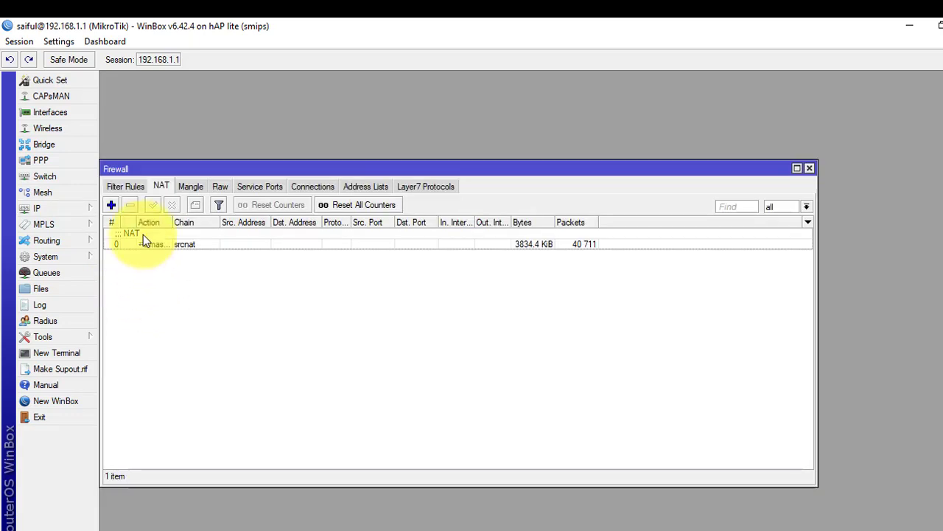
{"action": "left_click_drag", "start_coordinate": [157, 165], "coordinate": [221, 164]}
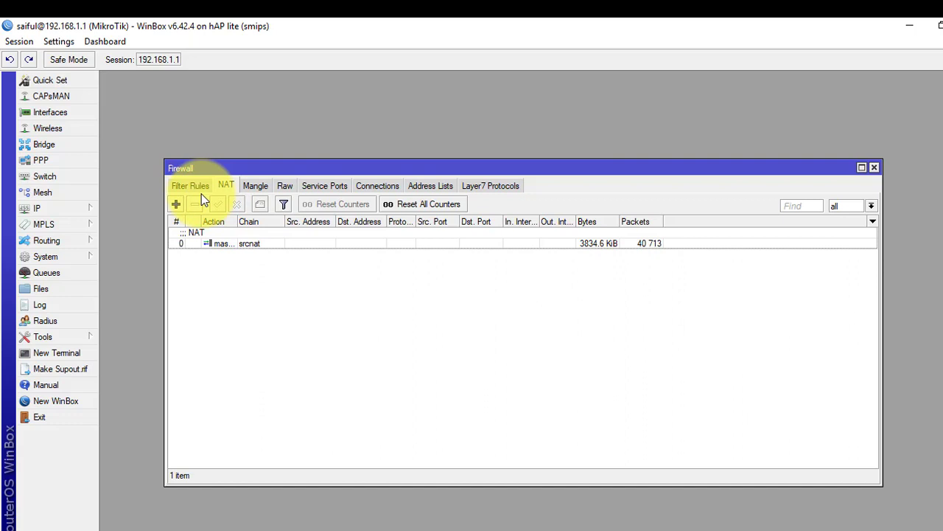
{"action": "left_click", "coordinate": [176, 206]}
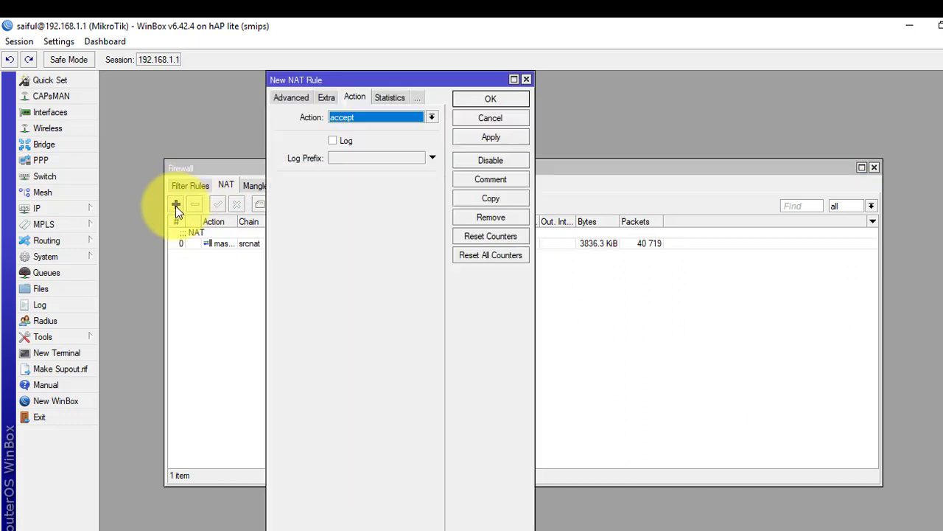
{"action": "left_click", "coordinate": [289, 79]}
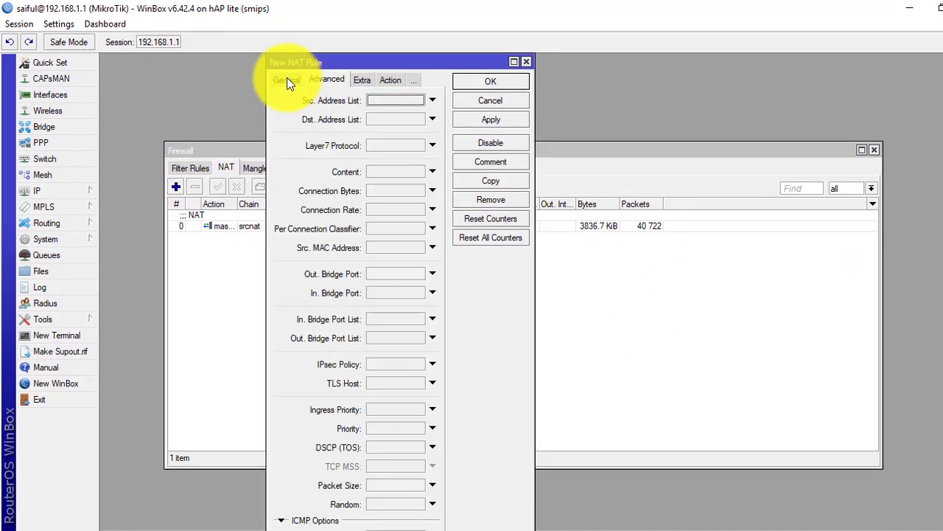
{"action": "left_click", "coordinate": [286, 79]}
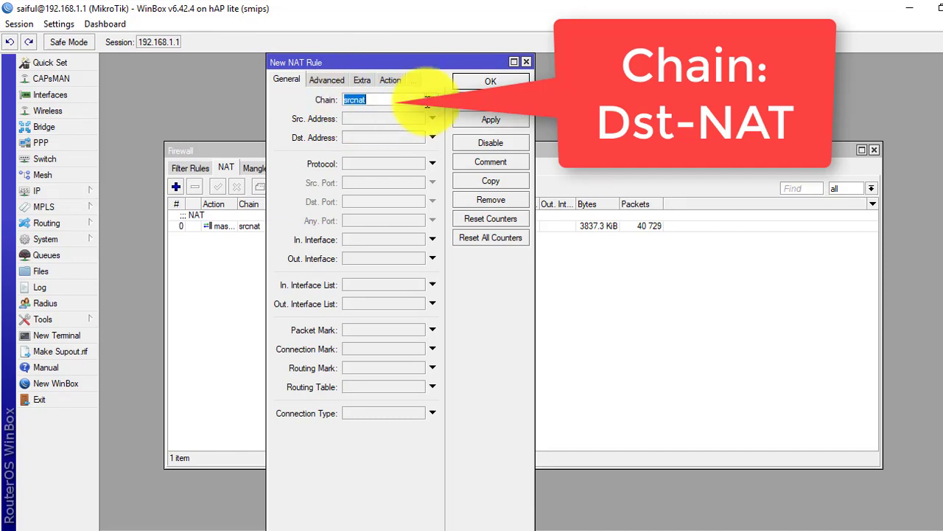
{"action": "left_click", "coordinate": [429, 100]}
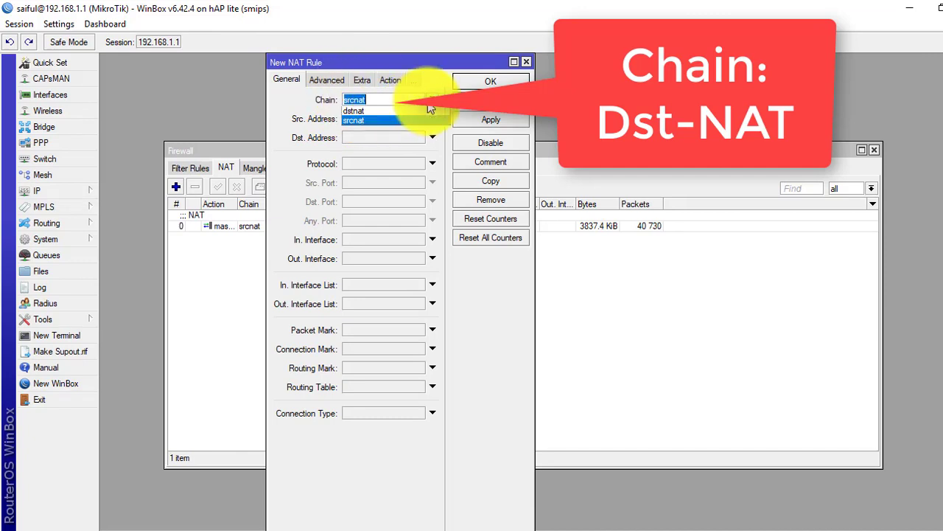
{"action": "left_click", "coordinate": [387, 111]}
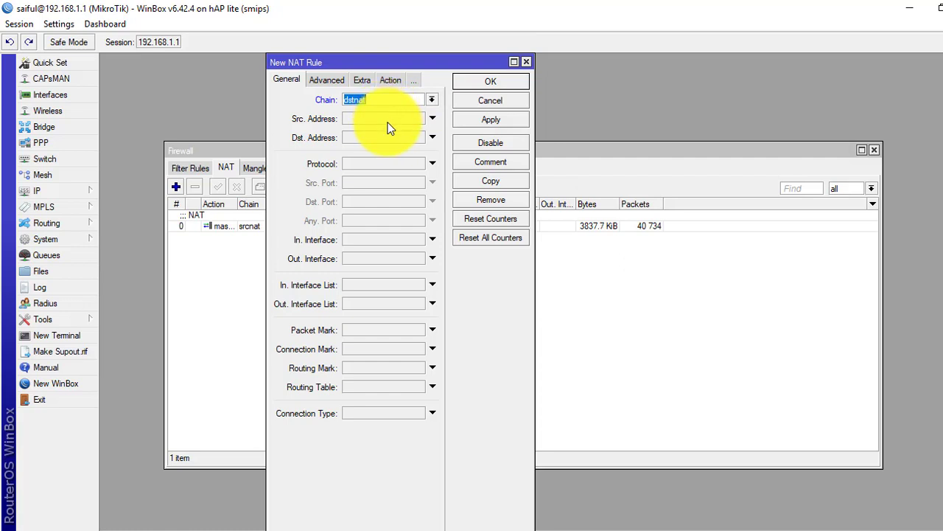
Enable the rule's destination address and copy the pppoe-out1 WAN address from the router's IP address list
{"action": "left_click", "coordinate": [378, 137]}
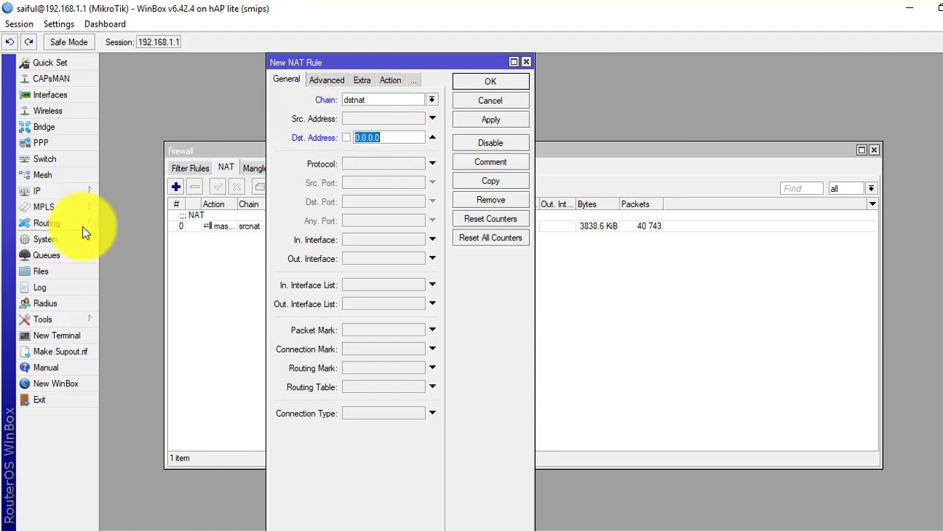
{"action": "left_click", "coordinate": [70, 191]}
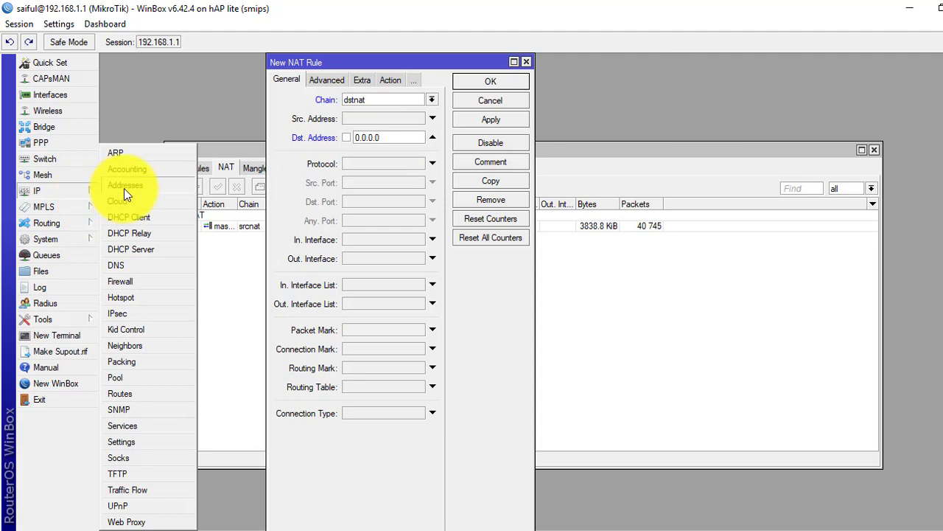
{"action": "left_click", "coordinate": [124, 185]}
{"action": "left_click", "coordinate": [642, 309]}
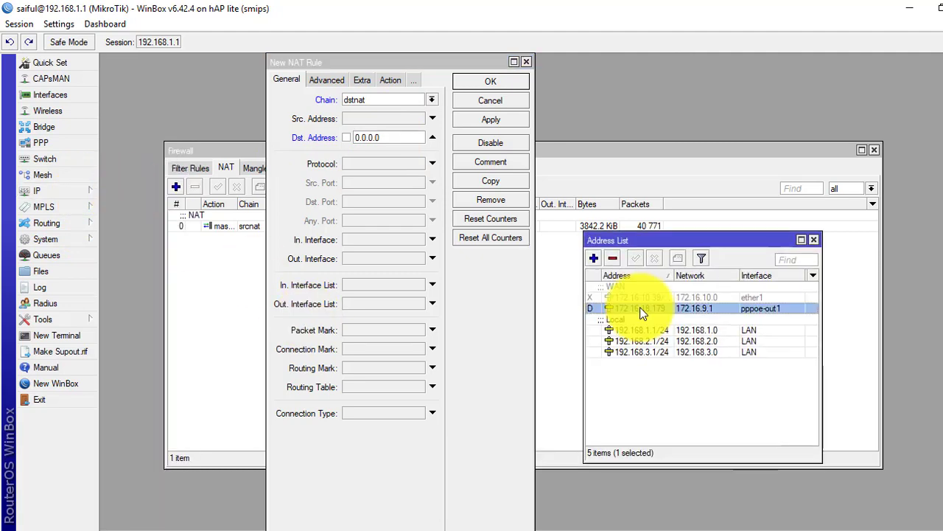
{"action": "double_click", "coordinate": [640, 309]}
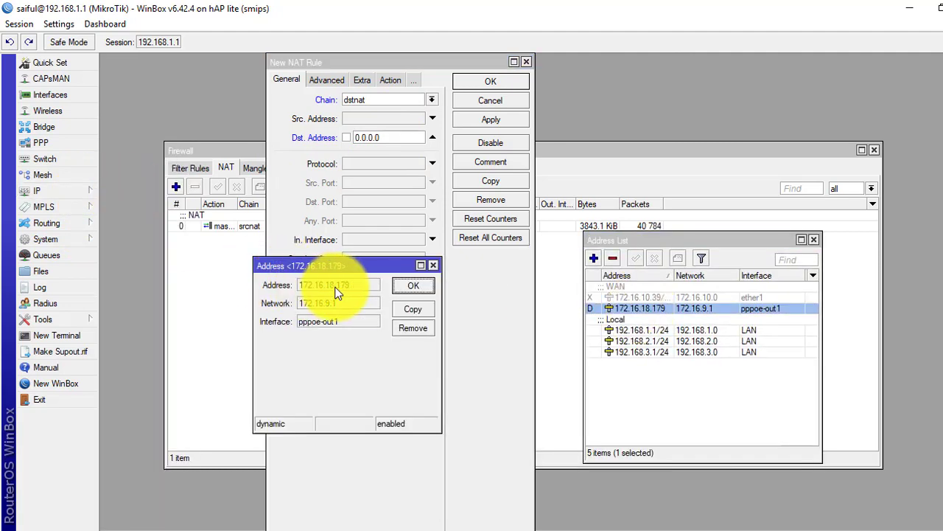
{"action": "left_click_drag", "start_coordinate": [348, 286], "coordinate": [298, 287]}
{"action": "right_click", "coordinate": [313, 287]}
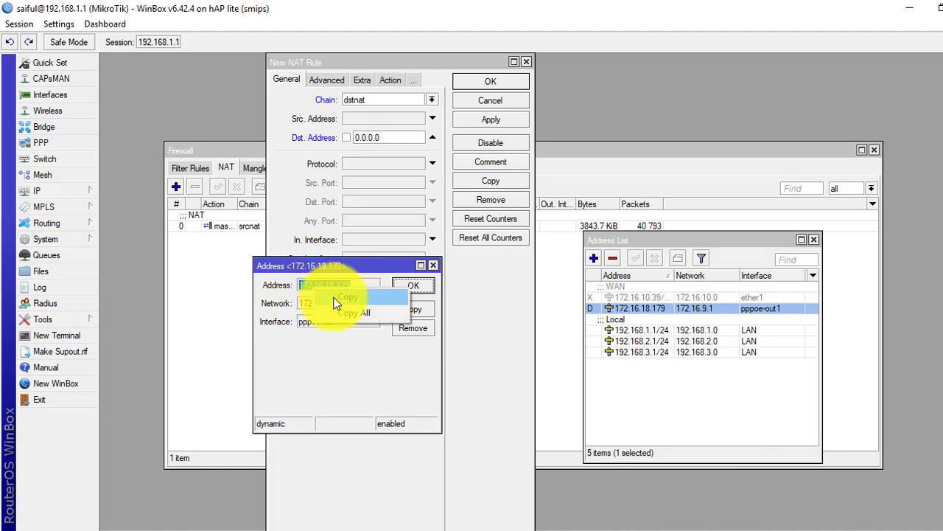
{"action": "left_click", "coordinate": [337, 300]}
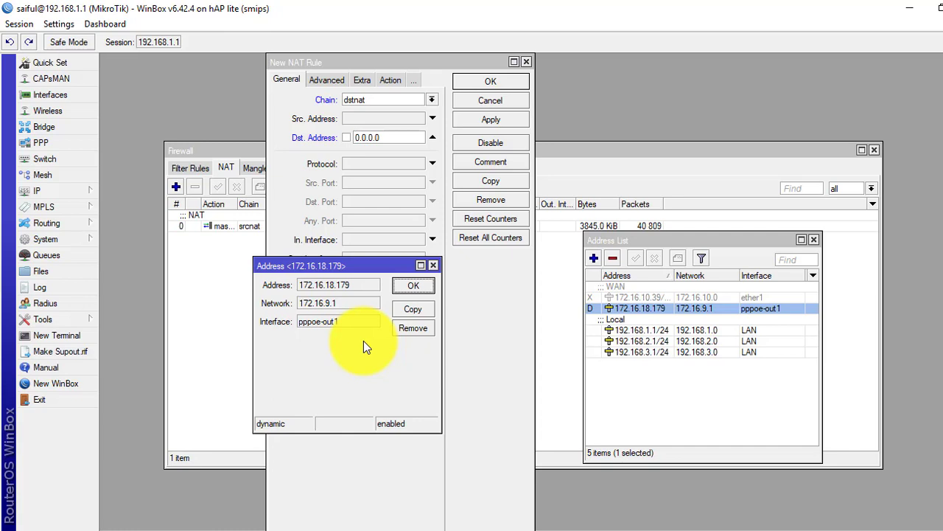
{"action": "right_click", "coordinate": [315, 285]}
{"action": "left_click", "coordinate": [341, 298]}
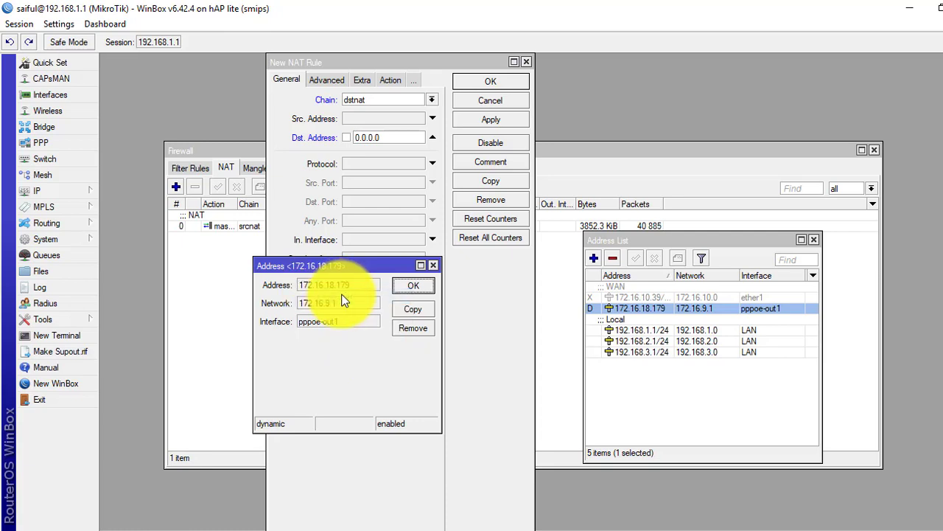
{"action": "left_click", "coordinate": [416, 286]}
{"action": "left_click", "coordinate": [434, 266]}
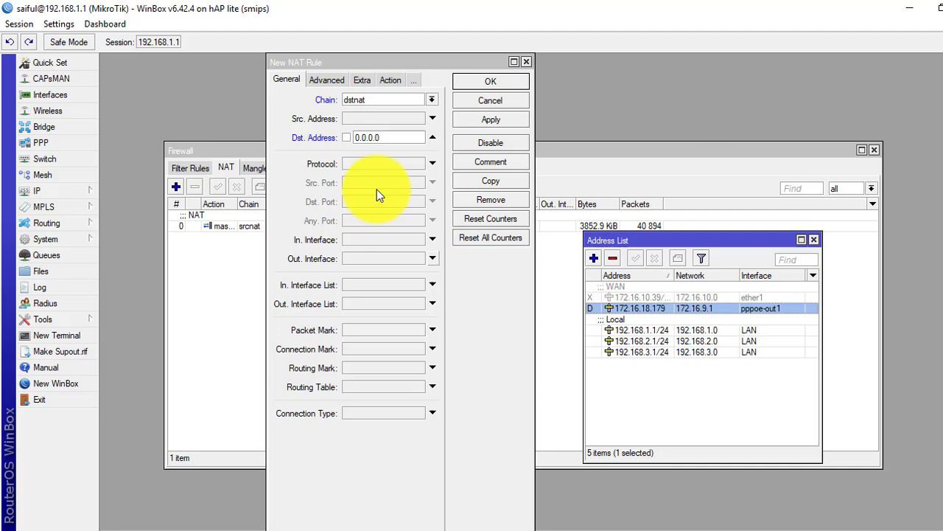
Make the rule match destination address 172.16.18.179, protocol 6 (tcp) and destination port 3389
{"action": "left_click", "coordinate": [388, 137]}
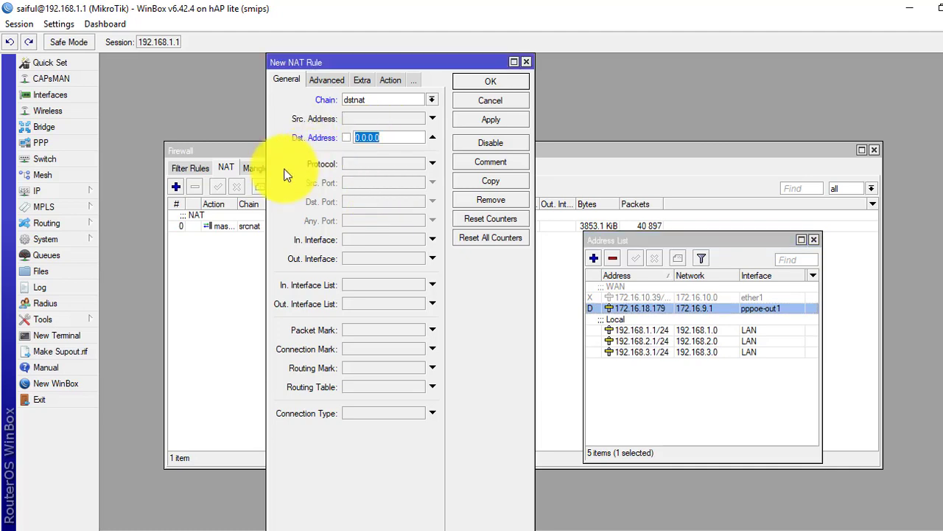
{"action": "key", "text": "ctrl+v"}
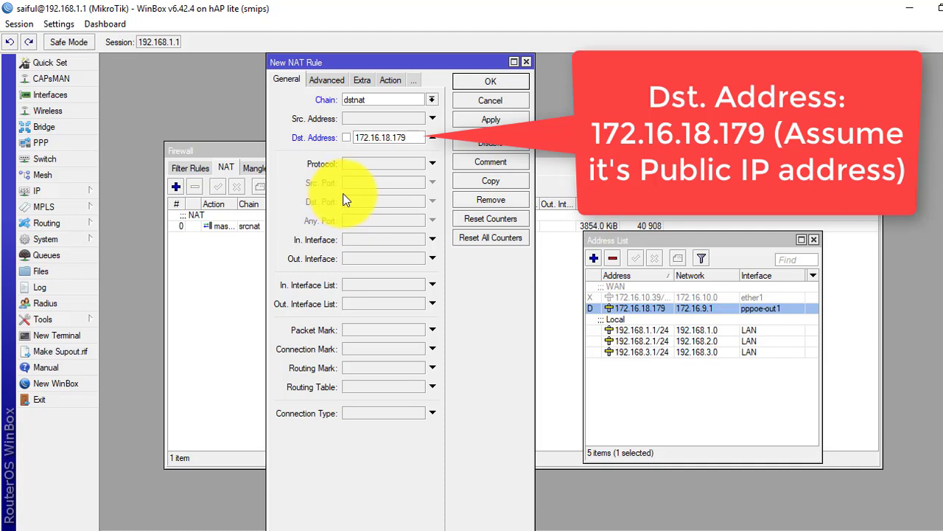
{"action": "left_click", "coordinate": [354, 166]}
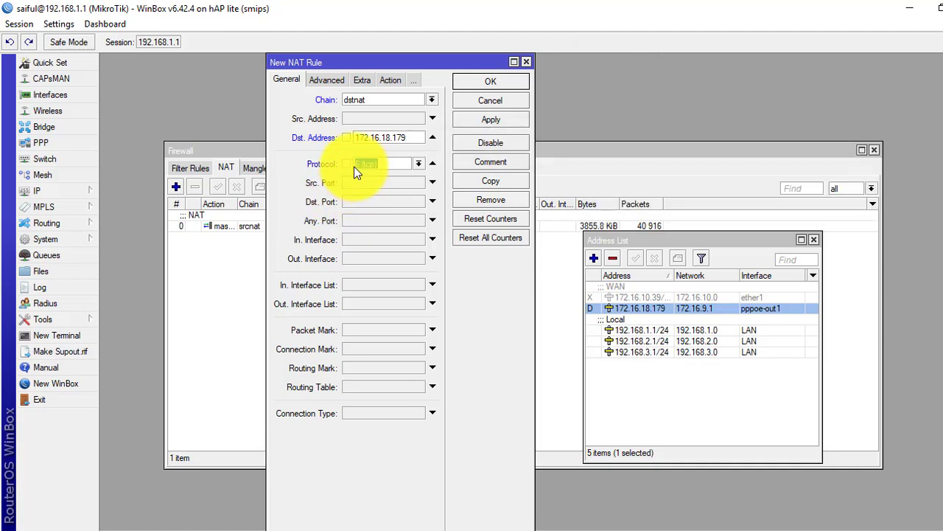
{"action": "left_click", "coordinate": [392, 204]}
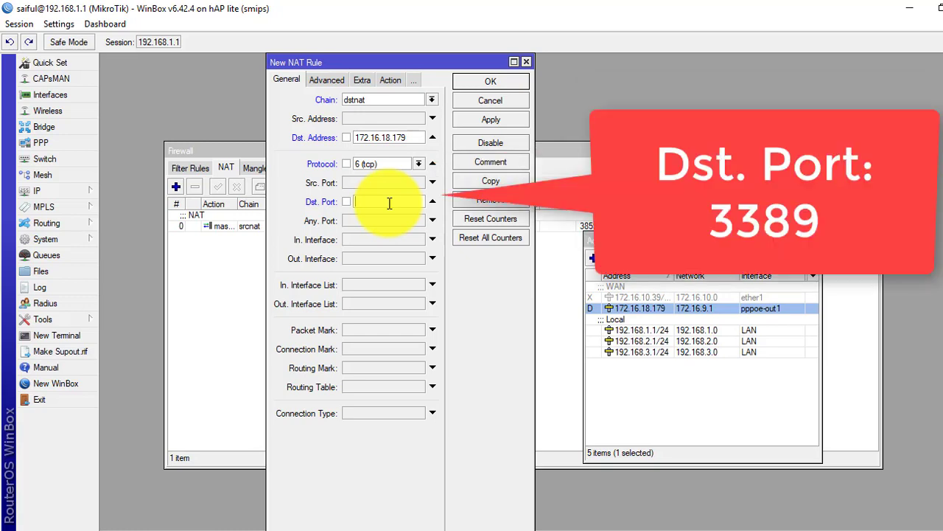
{"action": "type", "text": "3389"}
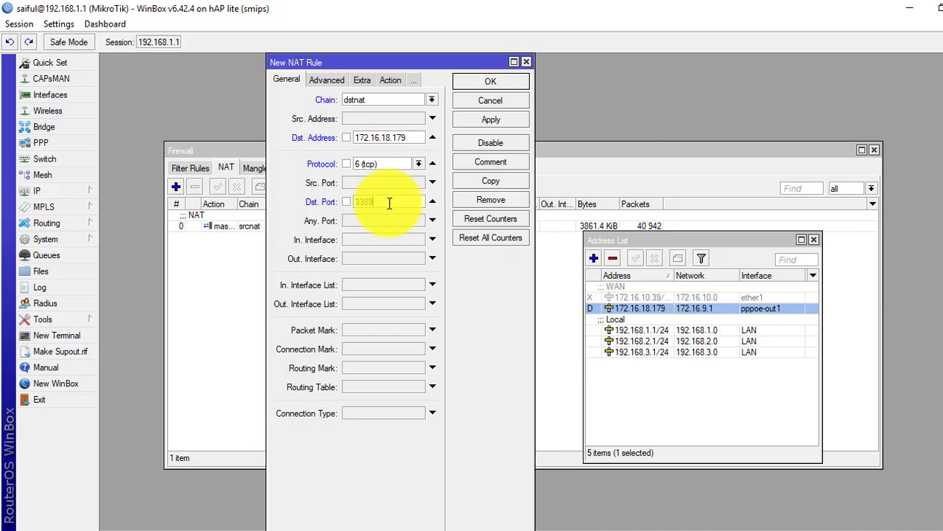
Set the rule's action to dst-nat with 192.168.1.252 as the address to forward to
{"action": "left_click", "coordinate": [386, 79]}
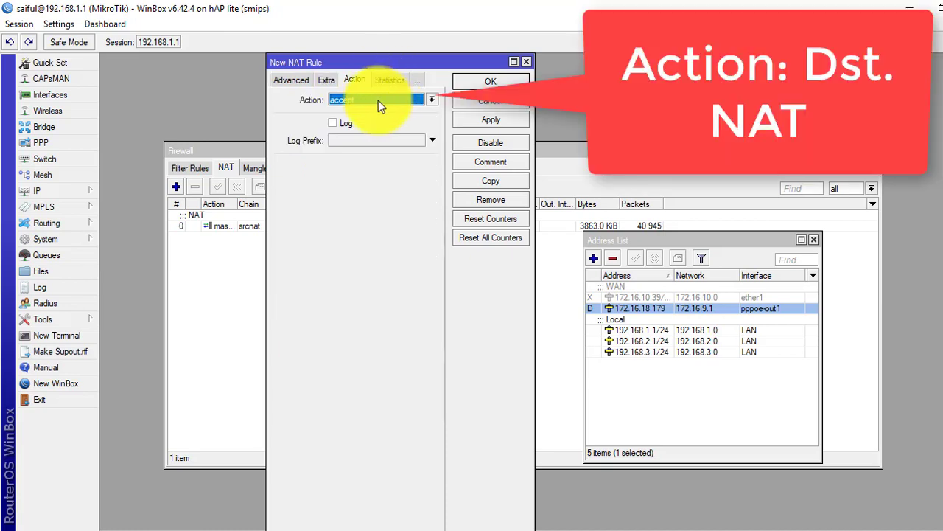
{"action": "left_click", "coordinate": [378, 100]}
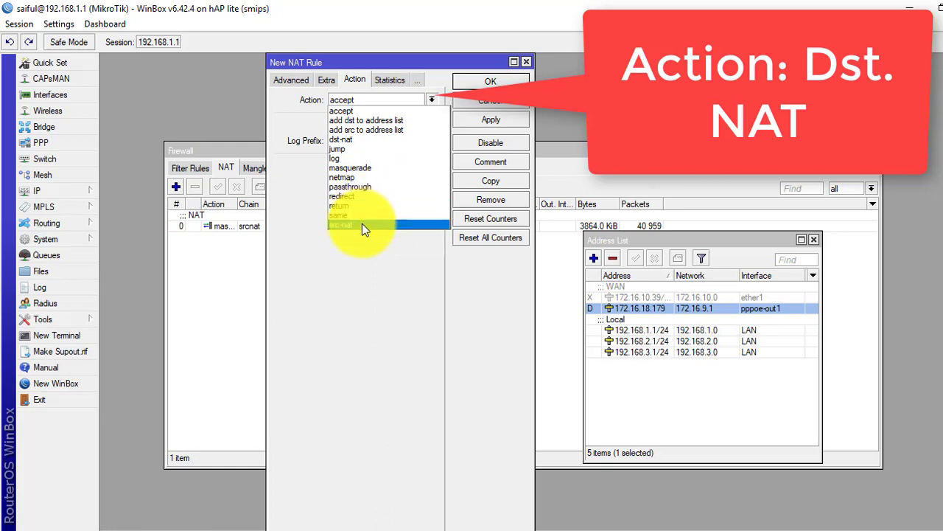
{"action": "left_click", "coordinate": [352, 139]}
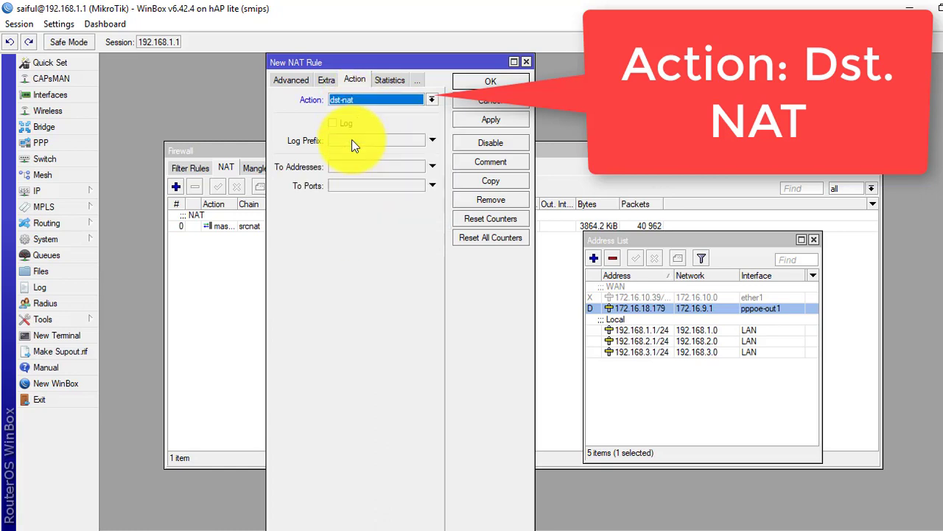
{"action": "left_click", "coordinate": [353, 168]}
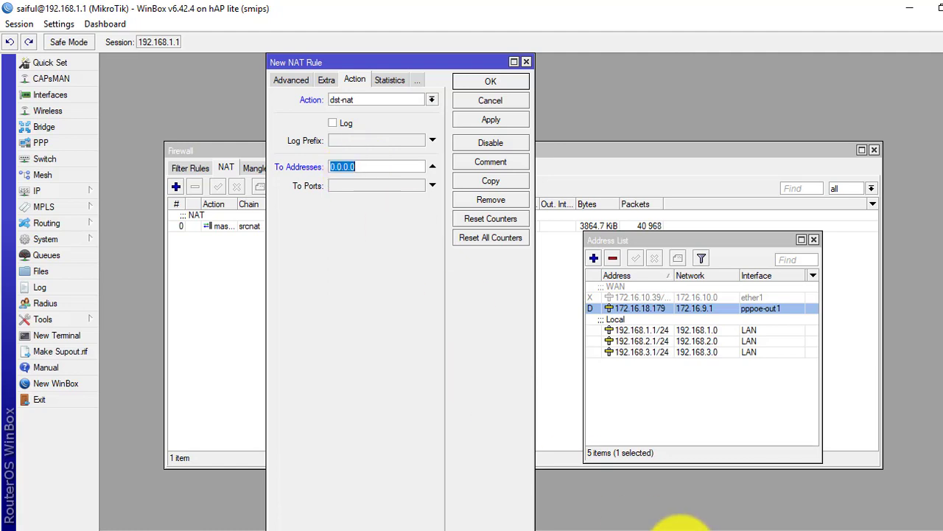
{"action": "left_click", "coordinate": [696, 525]}
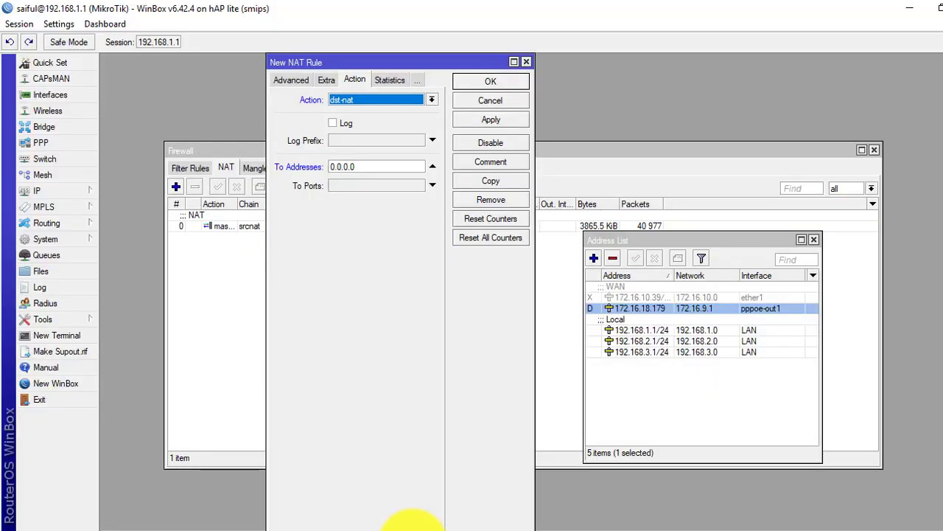
{"action": "left_click", "coordinate": [367, 166]}
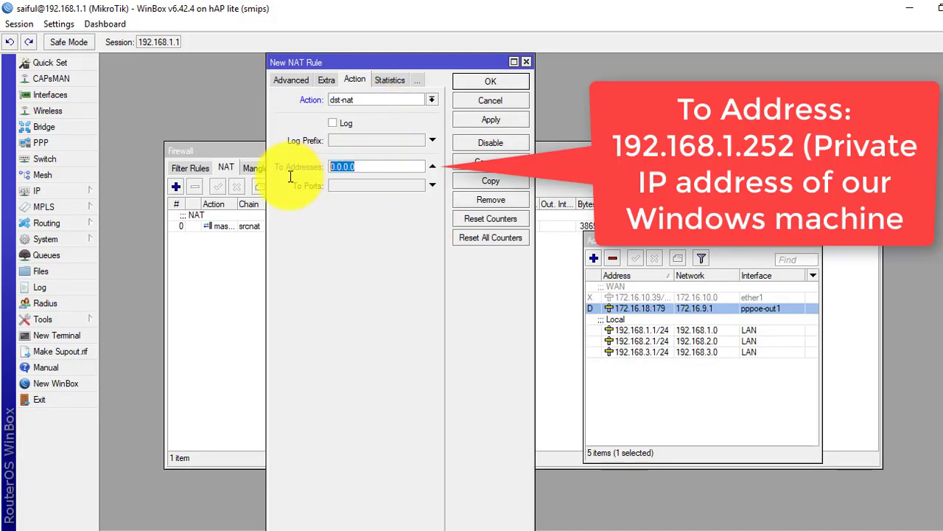
{"action": "type", "text": "192.168.1.252"}
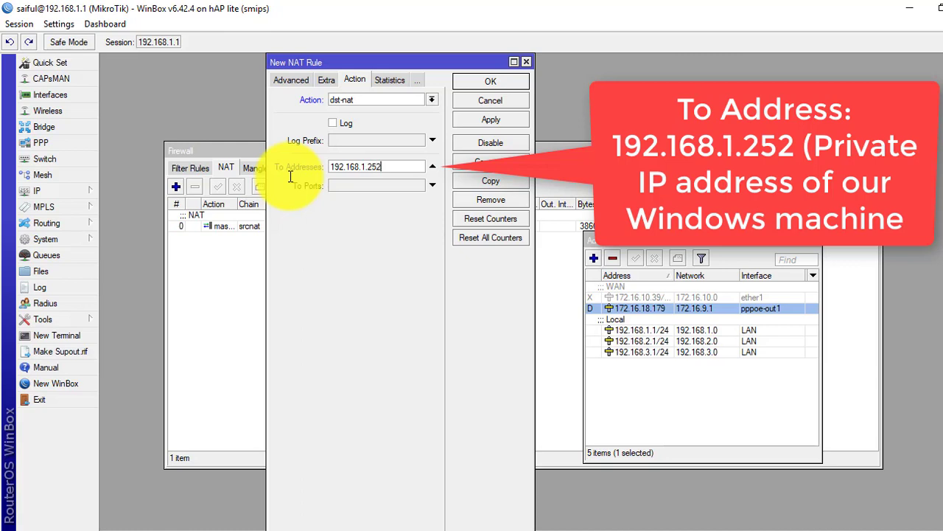
Set the rule's forwarding port to 3389 and save the NAT rule
{"action": "left_click", "coordinate": [337, 185]}
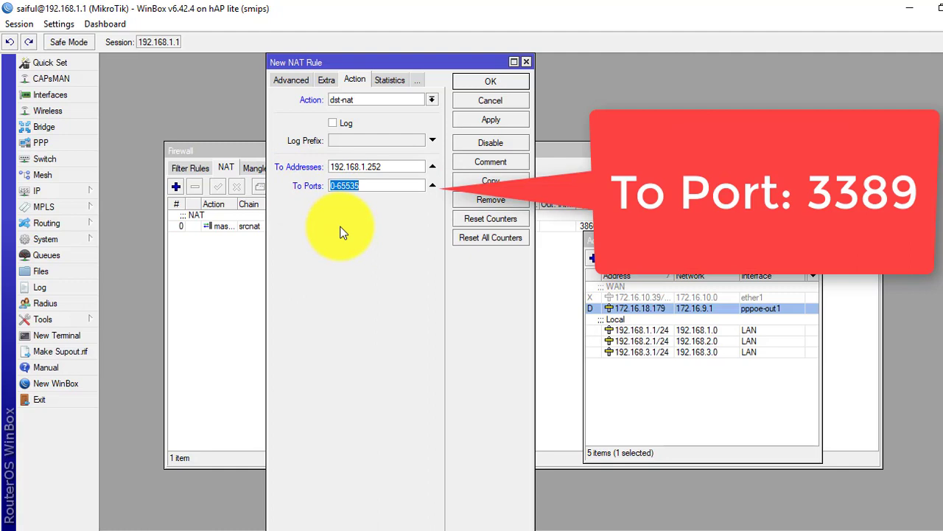
{"action": "type", "text": "3389"}
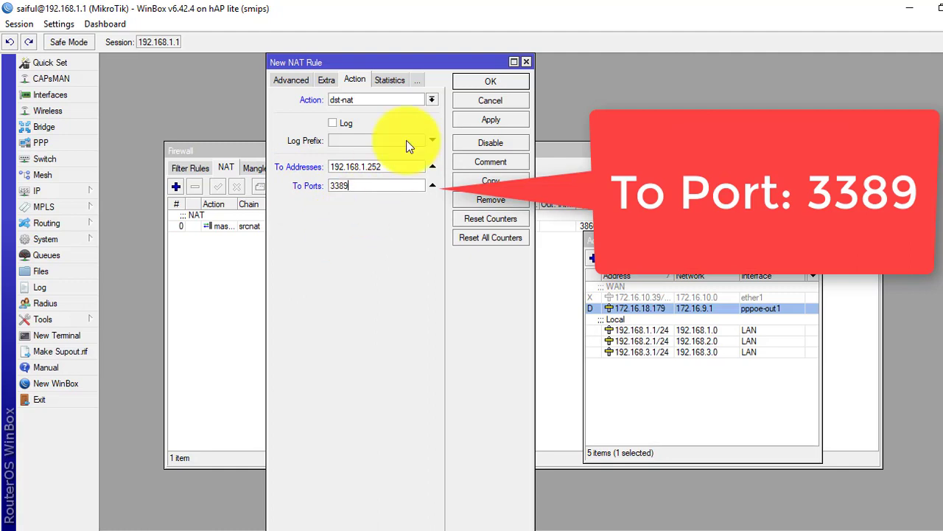
{"action": "left_click", "coordinate": [471, 119]}
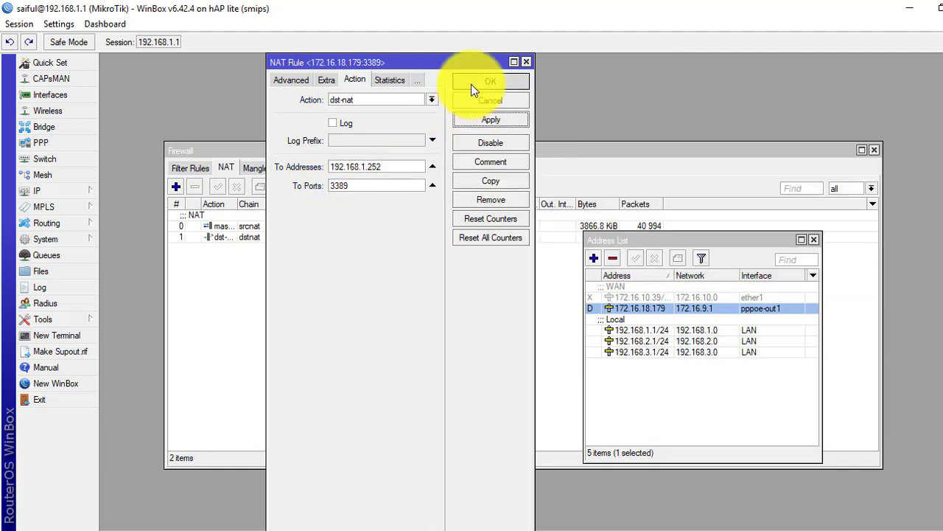
{"action": "left_click", "coordinate": [471, 84]}
Review the matching and action settings of the saved dst-nat rule for port 3389, and close it
{"action": "double_click", "coordinate": [221, 236]}
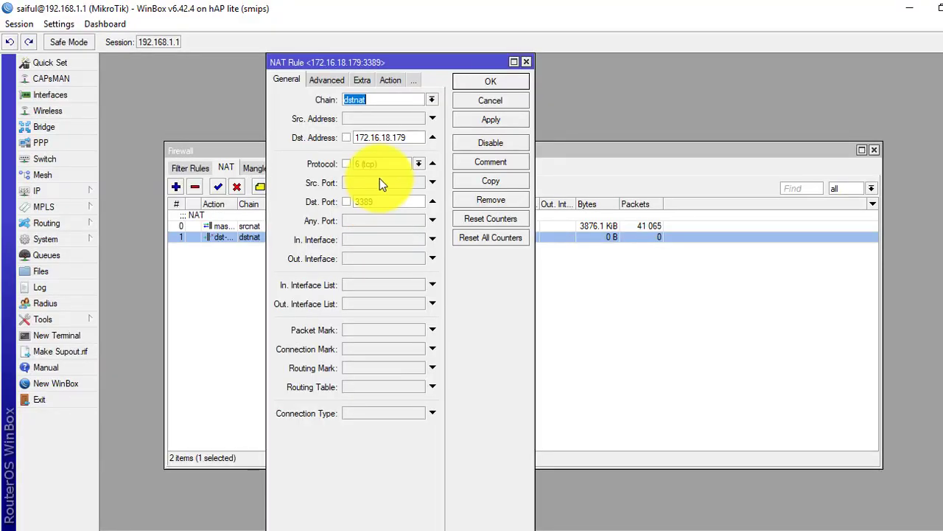
{"action": "left_click", "coordinate": [387, 81]}
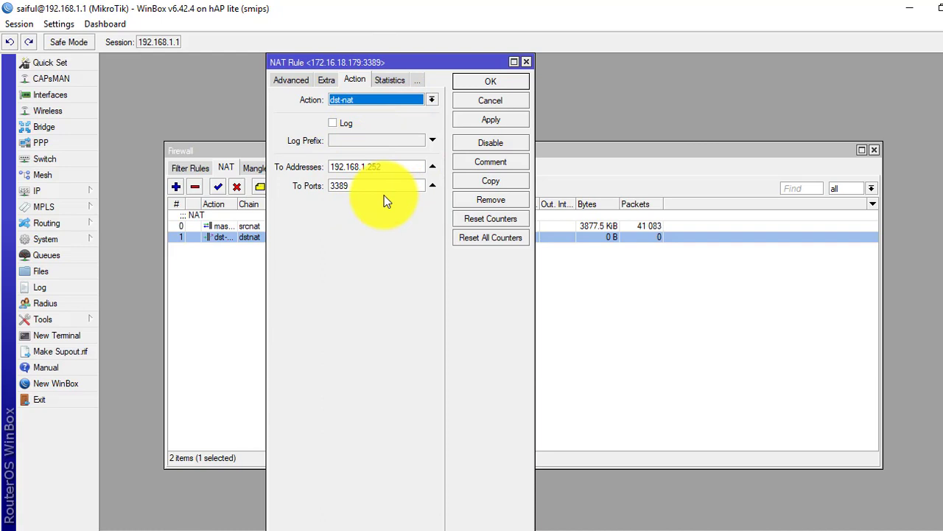
{"action": "left_click", "coordinate": [528, 61]}
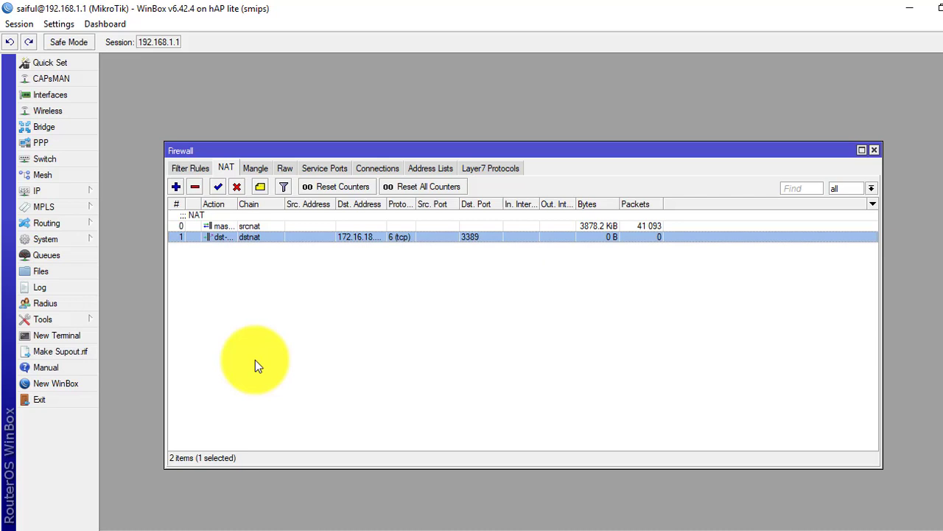
Launch Remote Desktop Connection with the Windows Run command mstsc
{"action": "key", "text": "super+r"}
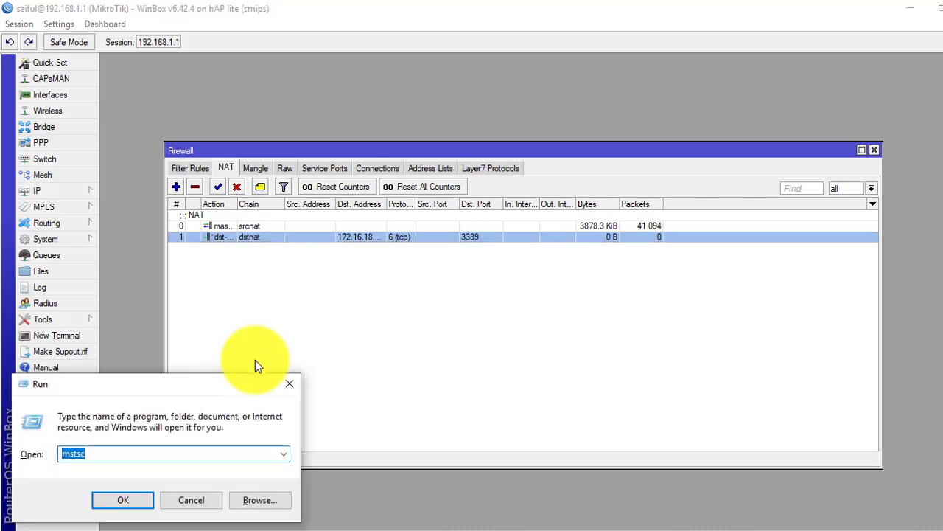
{"action": "key", "text": "End"}
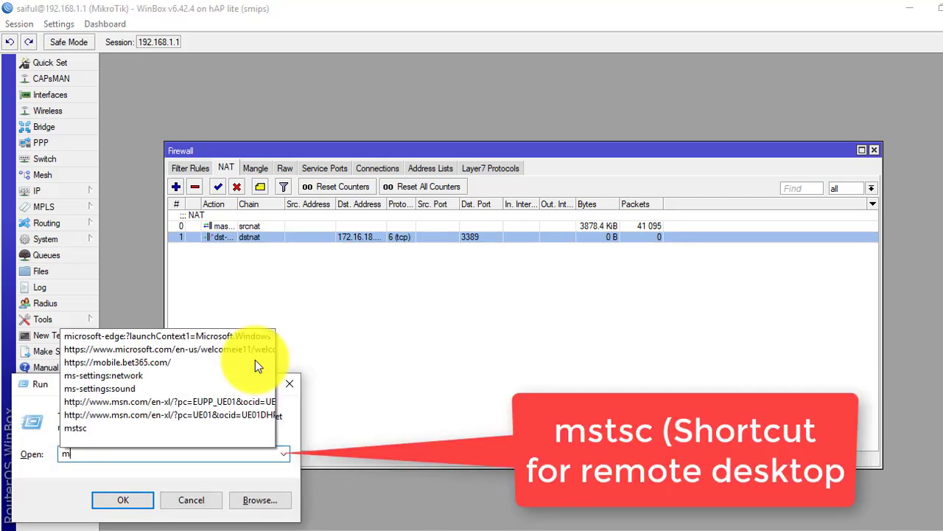
{"action": "key", "text": "BackSpace"}
{"action": "key", "text": "BackSpace"}
{"action": "key", "text": "BackSpace"}
{"action": "key", "text": "BackSpace"}
{"action": "type", "text": "stsc"}
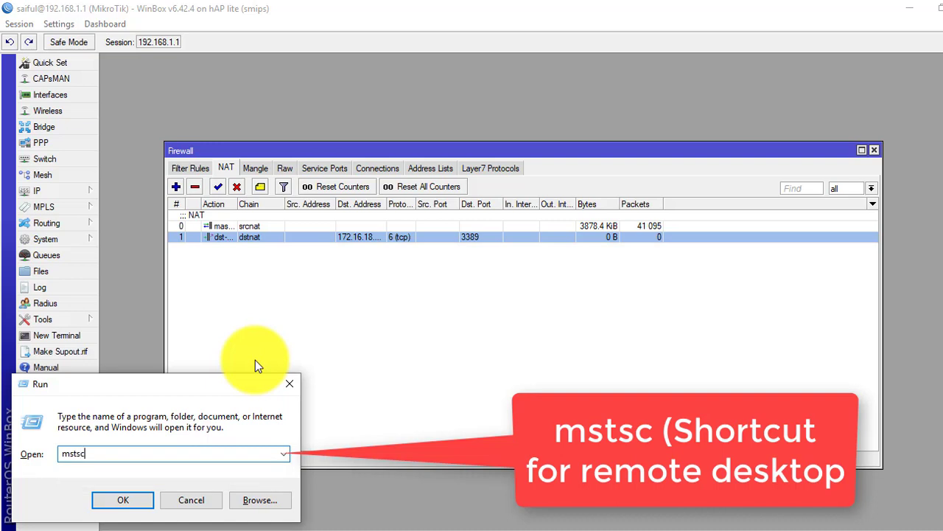
{"action": "key", "text": "Return"}
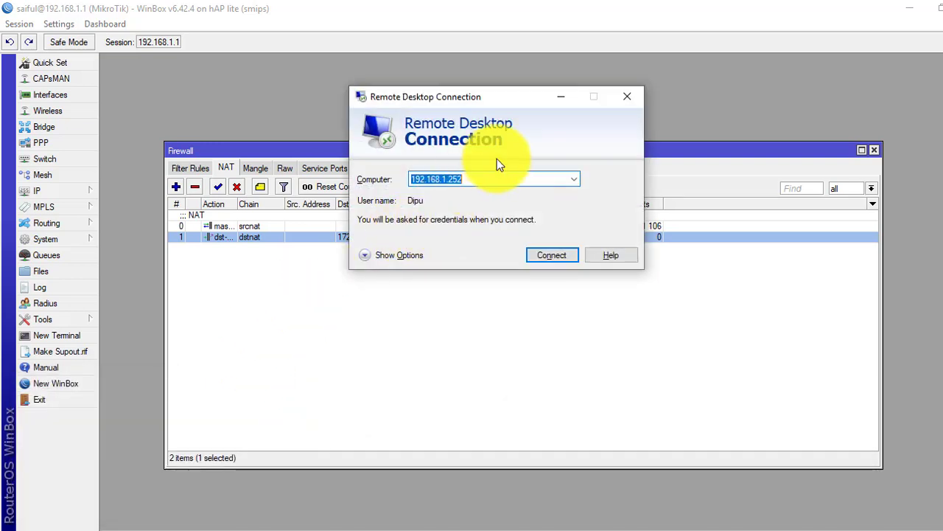
Begin the remote computer address with 172.16.18. and move the connection window off the NAT rule's details
{"action": "type", "text": "2"}
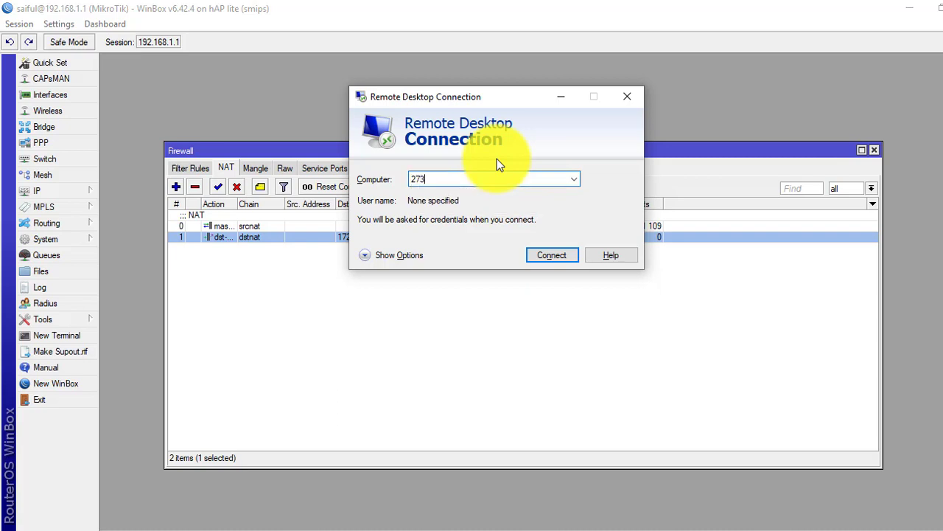
{"action": "key", "text": "BackSpace"}
{"action": "type", "text": "172."}
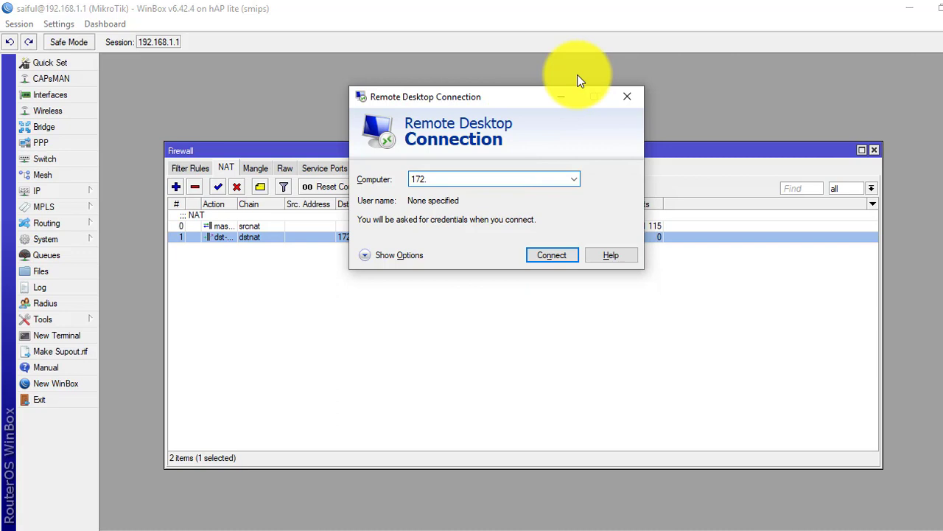
{"action": "left_click_drag", "start_coordinate": [529, 96], "coordinate": [626, 116]}
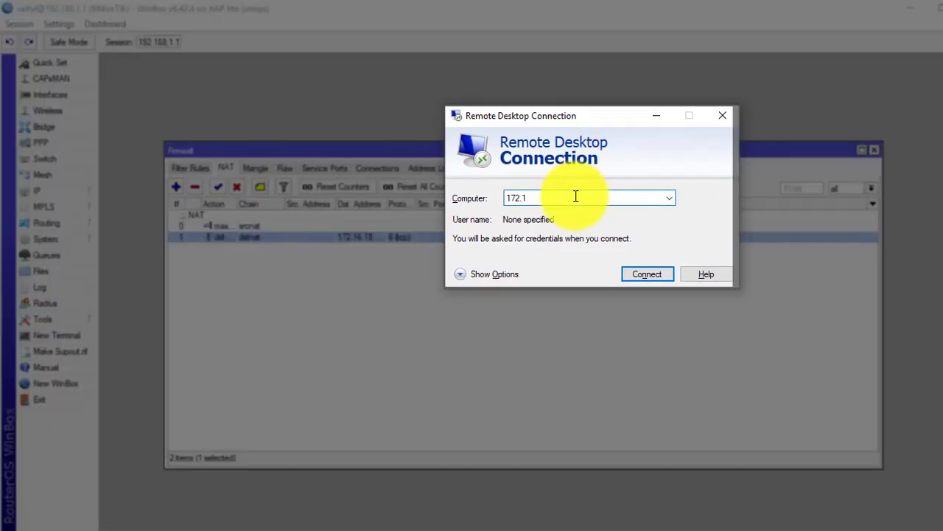
{"action": "type", "text": "16.18."}
Look up the full destination address in the dst-nat rule in WinBox, and close the rule
{"action": "left_click", "coordinate": [352, 238]}
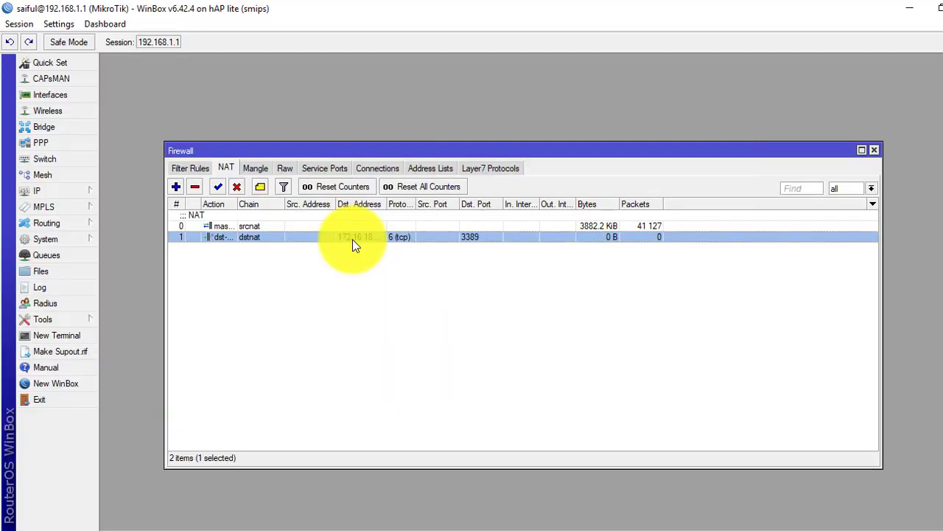
{"action": "double_click", "coordinate": [353, 239]}
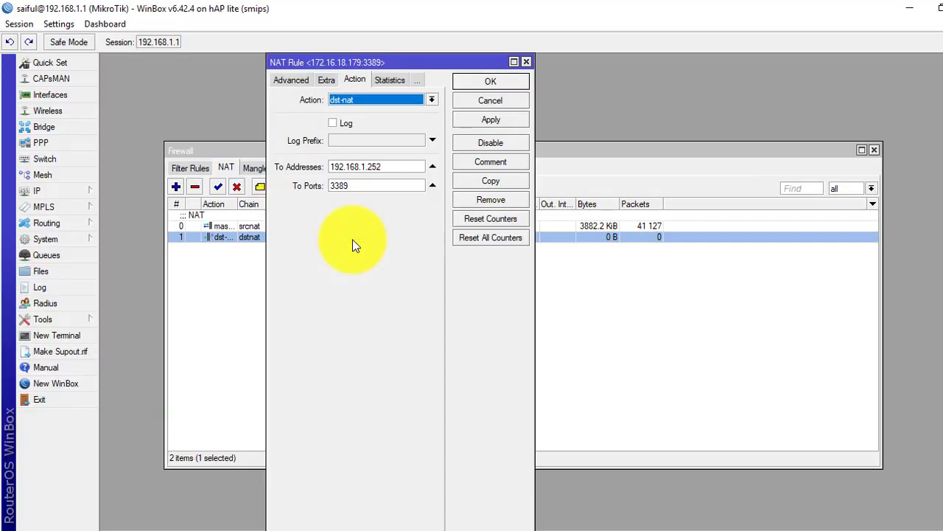
{"action": "left_click", "coordinate": [293, 82]}
{"action": "left_click", "coordinate": [290, 82]}
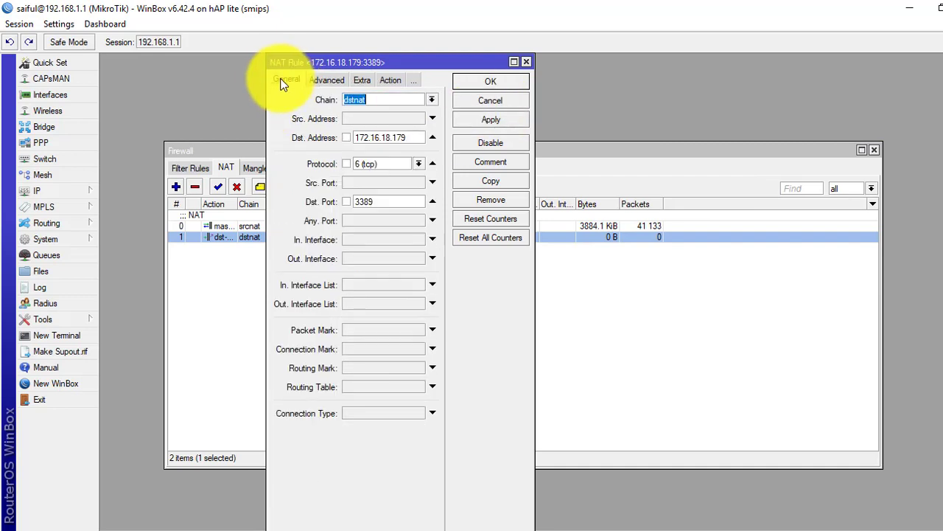
{"action": "left_click", "coordinate": [527, 63]}
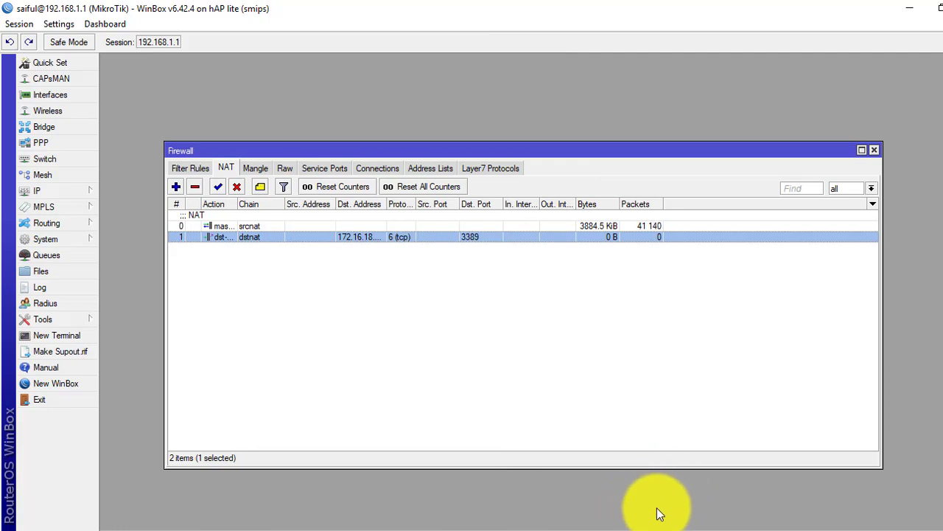
Return to Remote Desktop Connection, complete the computer address as 172.16.18.179 and start the connection
{"action": "mouse_move", "coordinate": [632, 520]}
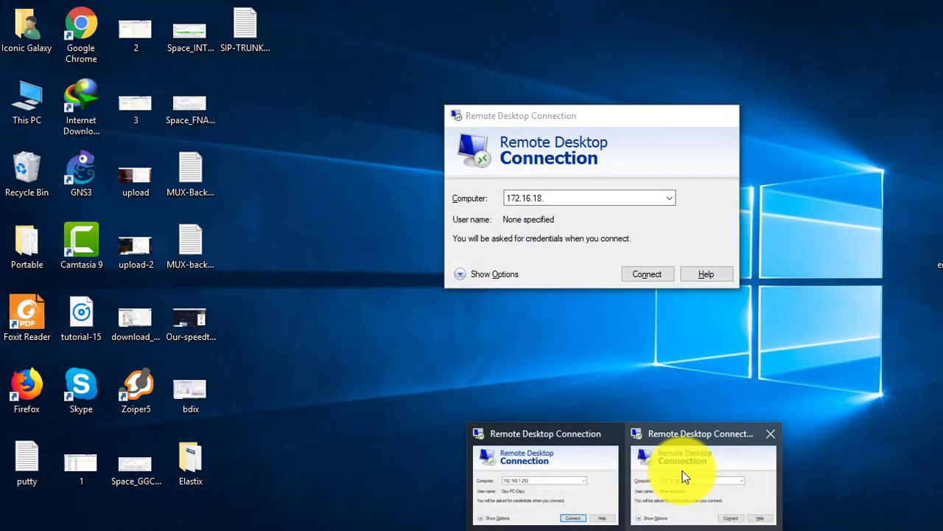
{"action": "left_click", "coordinate": [685, 474]}
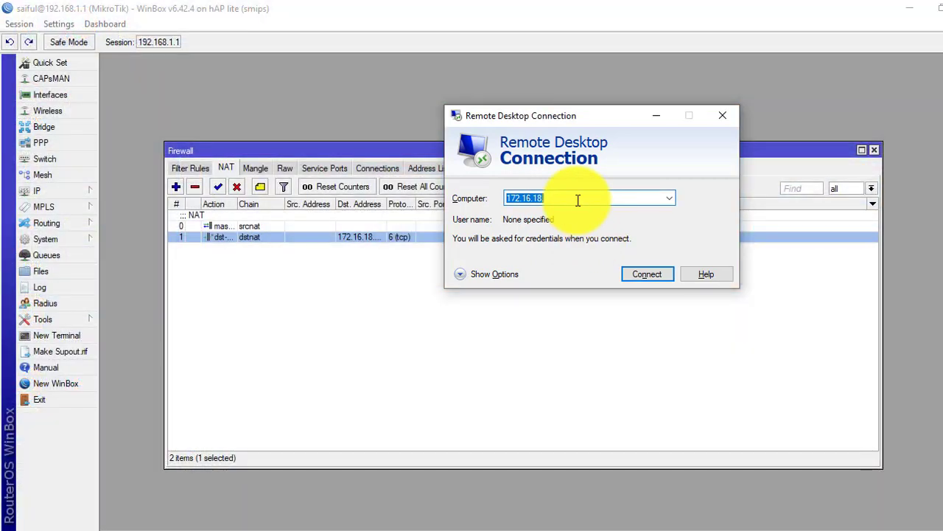
{"action": "left_click", "coordinate": [578, 200]}
{"action": "type", "text": "179"}
{"action": "left_click", "coordinate": [631, 277]}
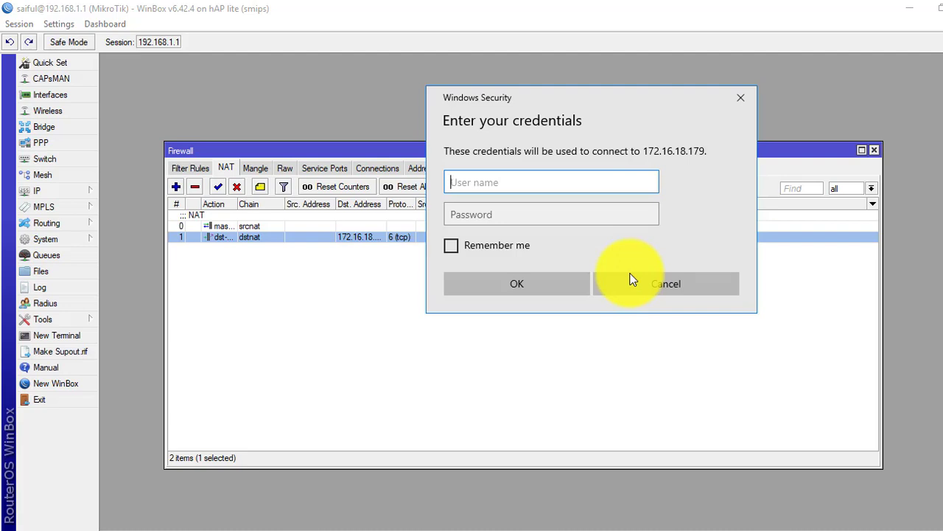
Enter the server account's user name and password, and sign in to the remote desktop
{"action": "type", "text": "Dipu"}
{"action": "key", "text": "Tab"}
{"action": "type", "text": "•••"}
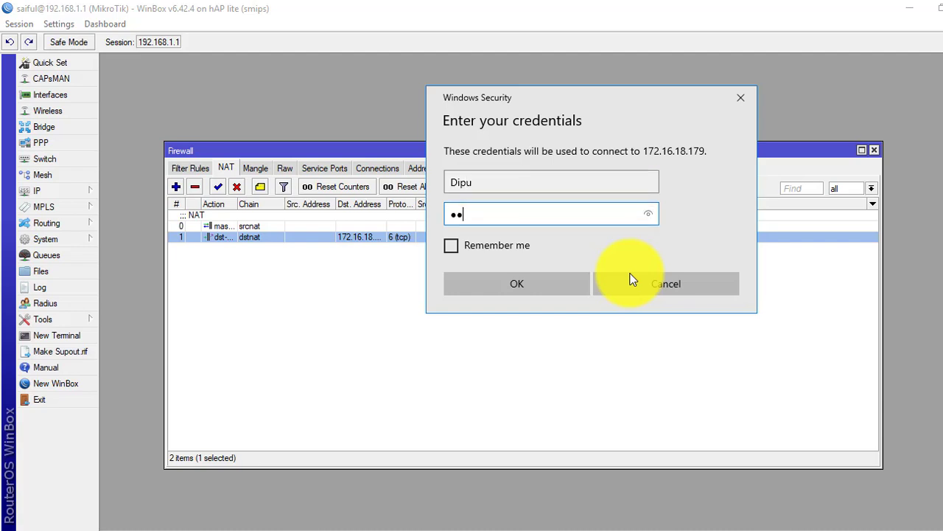
{"action": "key", "text": "Return"}
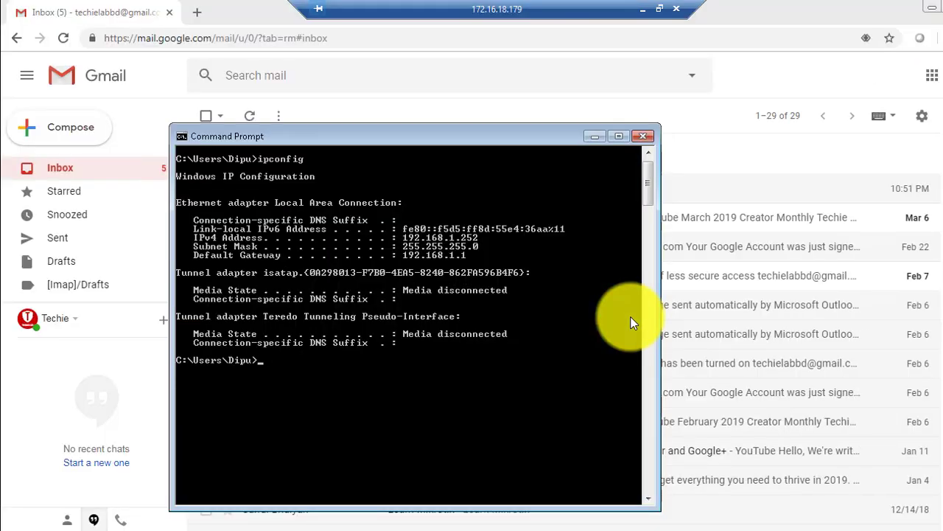
Run ipconfig in the remote server's Command Prompt, and disconnect the Remote Desktop session
{"action": "left_click", "coordinate": [596, 137]}
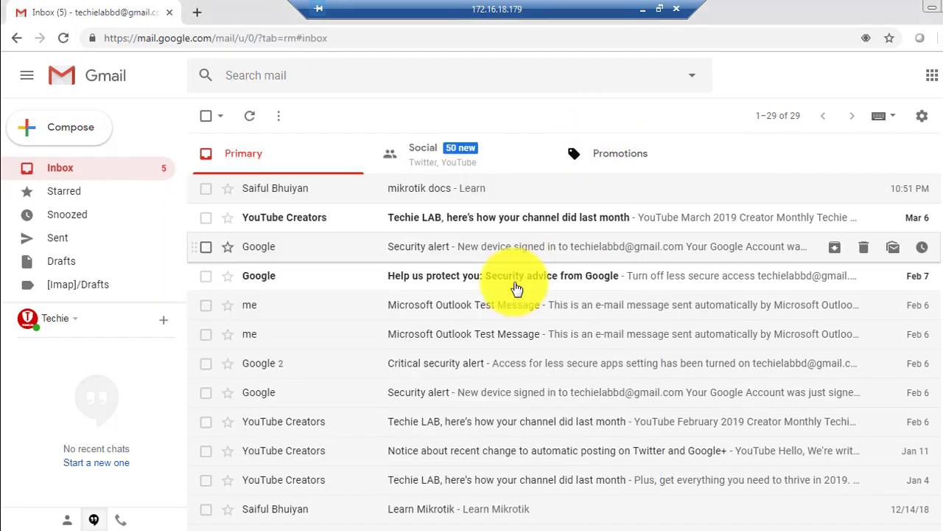
{"action": "left_click", "coordinate": [289, 526]}
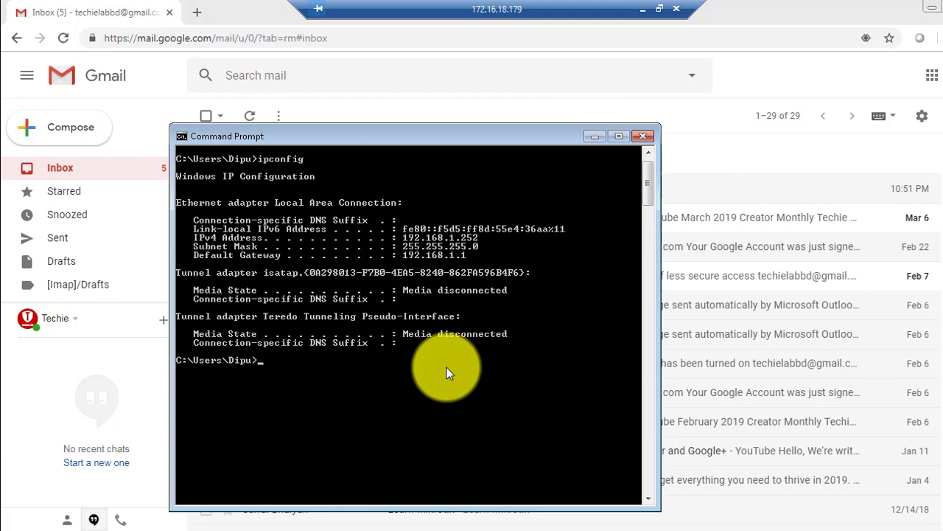
{"action": "type", "text": "ipconfig"}
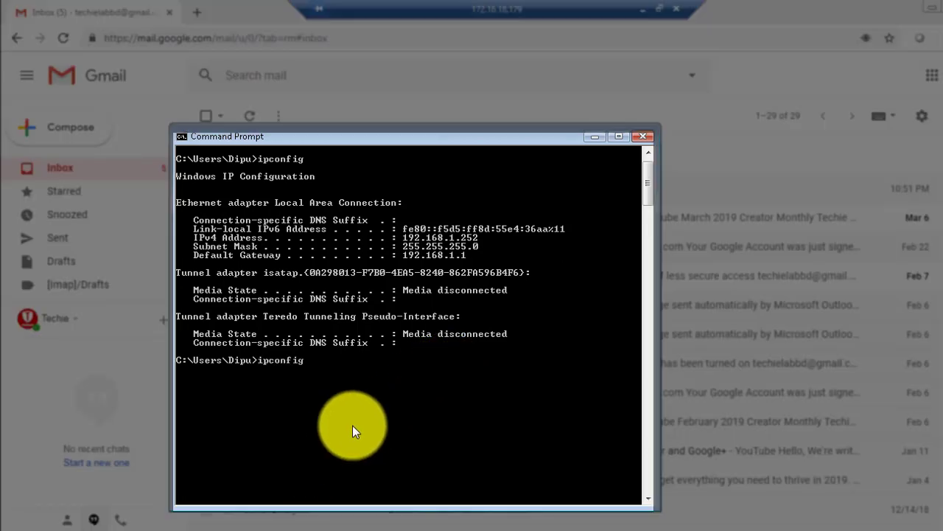
{"action": "key", "text": "Return"}
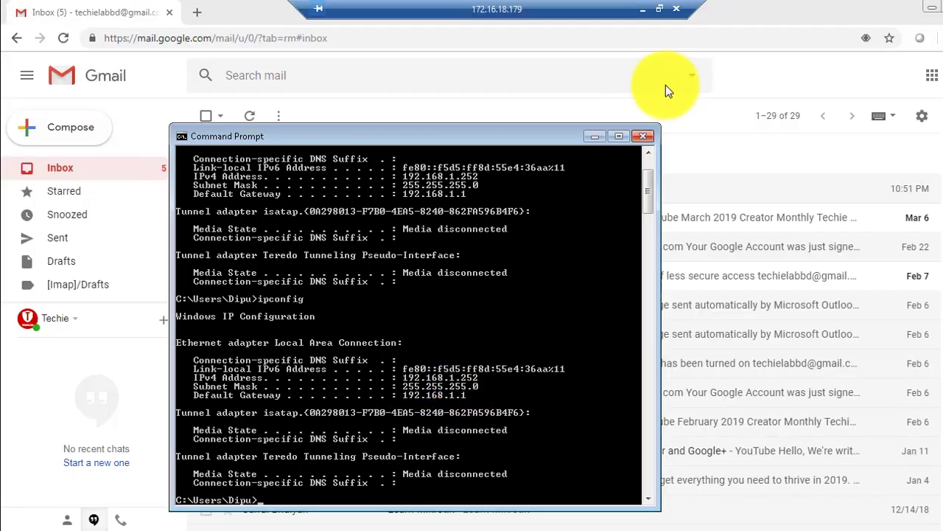
{"action": "left_click", "coordinate": [673, 10]}
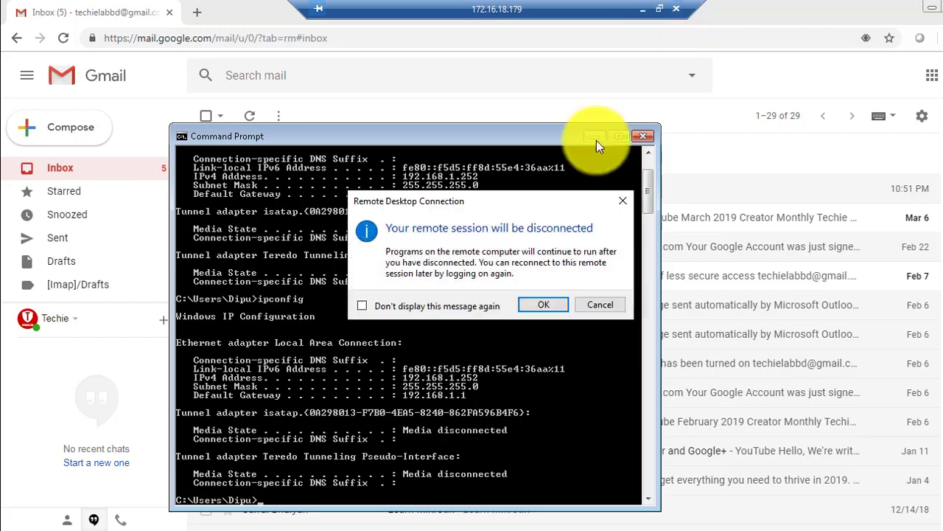
{"action": "left_click", "coordinate": [537, 305]}
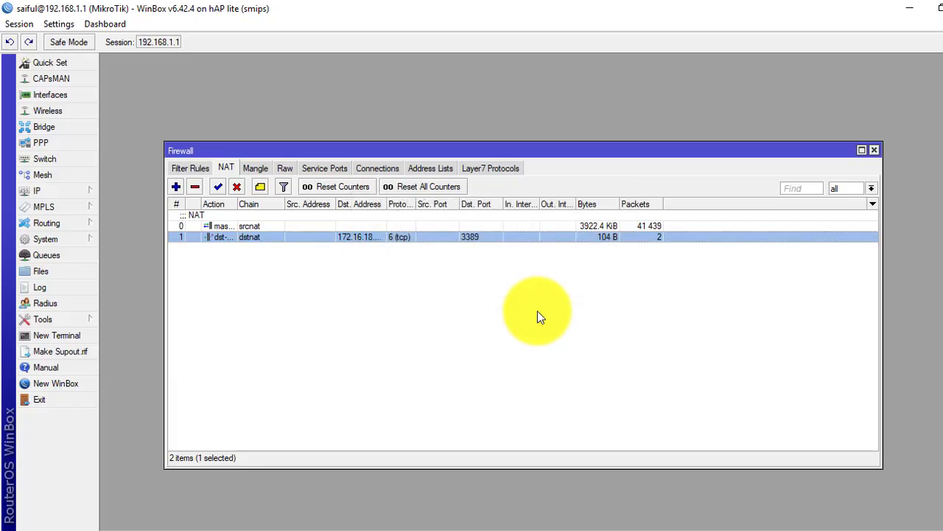